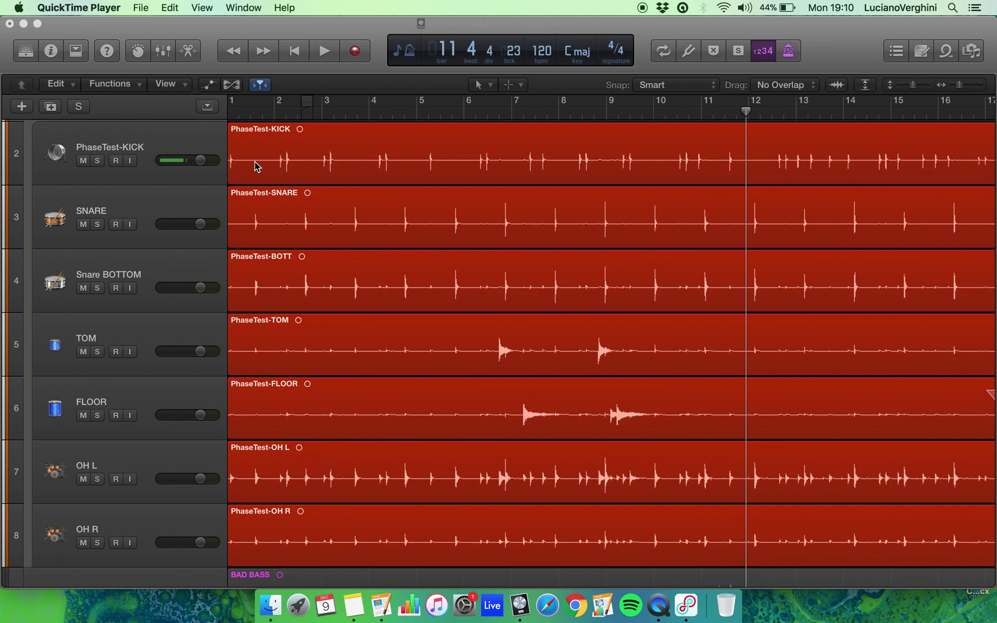
# Select the OH L and OH R overhead tracks together and open the mixer with X.
pyautogui.click(145, 452)
pyautogui.keyDown('shift'); pyautogui.click(136, 512); pyautogui.keyUp('shift')
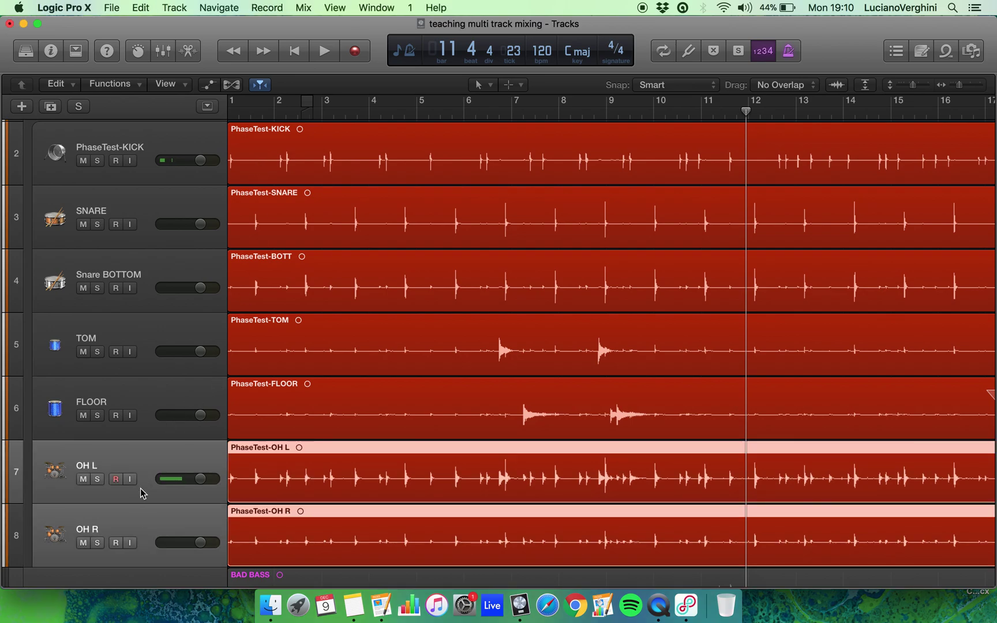
pyautogui.press('x')
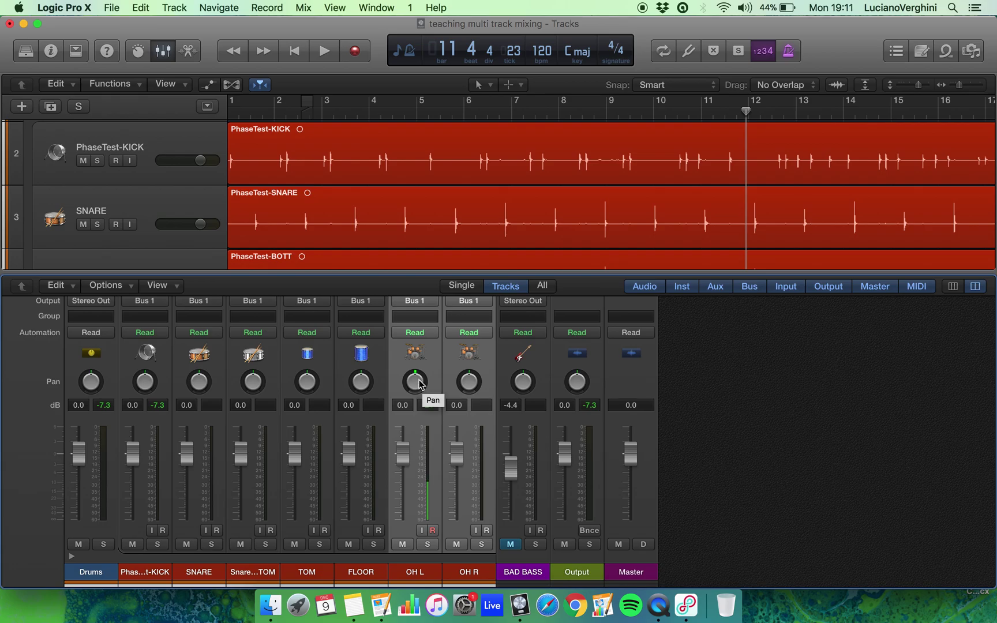
# Pan OH L hard left to -64 and OH R hard right to +63.
pyautogui.moveTo(415, 382); pyautogui.dragTo(434, 531)
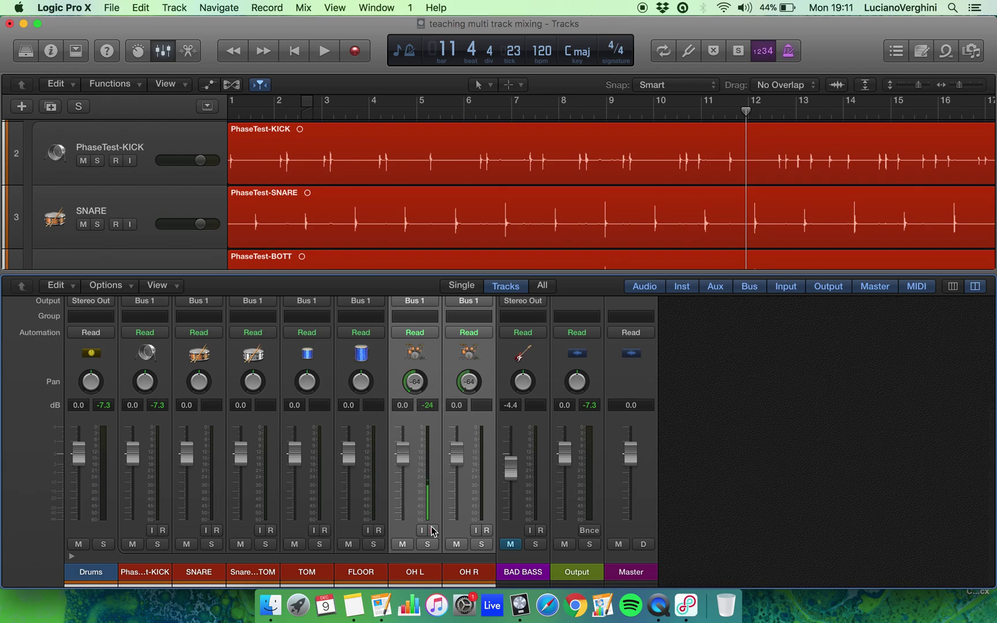
pyautogui.click(469, 353)
pyautogui.moveTo(469, 381); pyautogui.dragTo(478, 94)
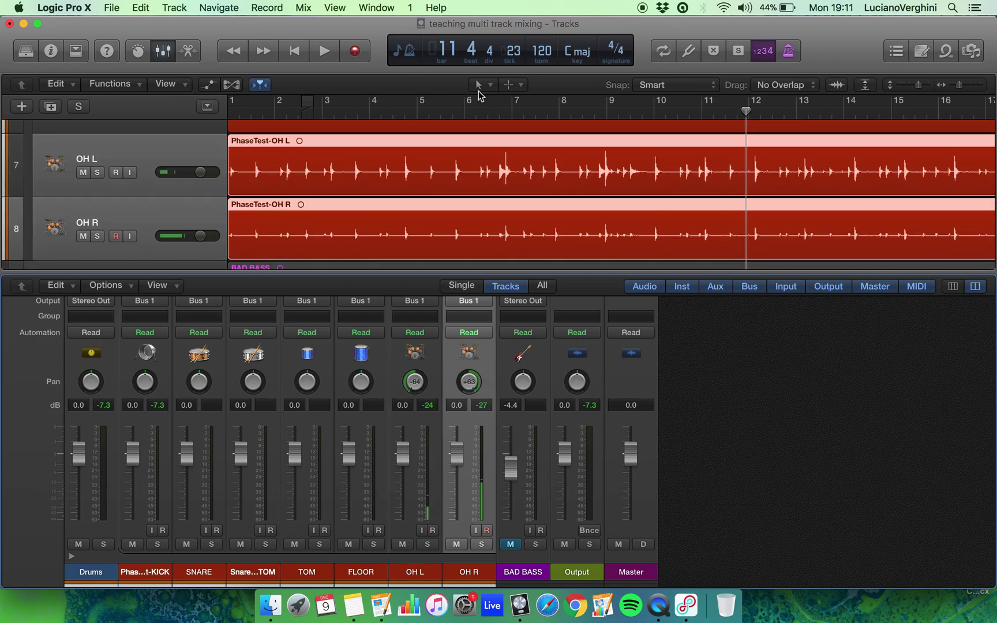
# Solo both overhead tracks, OH L and OH R.
pyautogui.click(427, 543)
pyautogui.click(481, 544)
pyautogui.hscroll(-2, 437, 261)
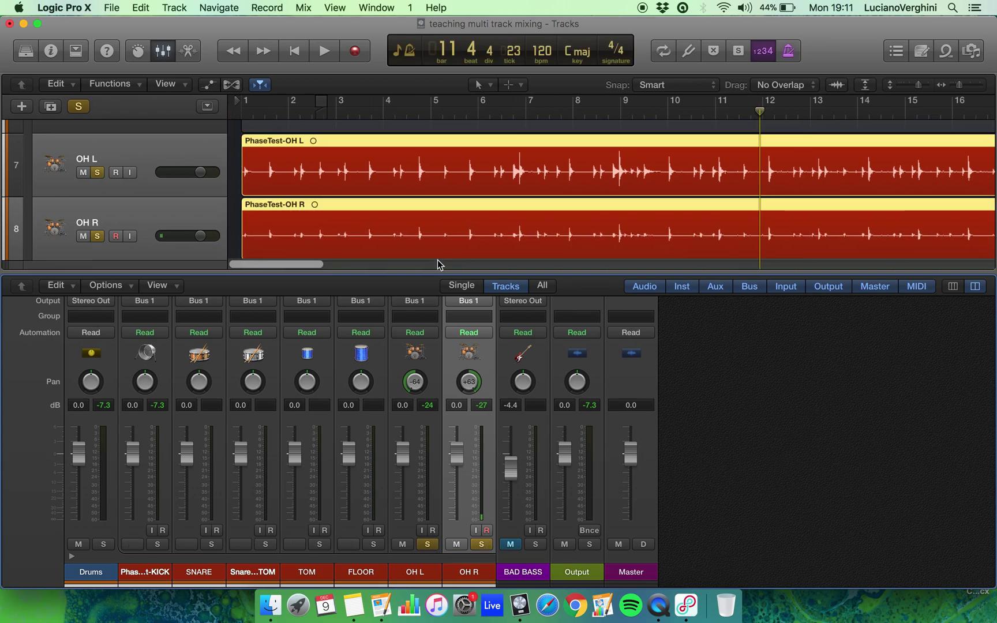
# Play the soloed overheads from the start and pull the OH L fader down.
pyautogui.press('Return')
pyautogui.press('space')
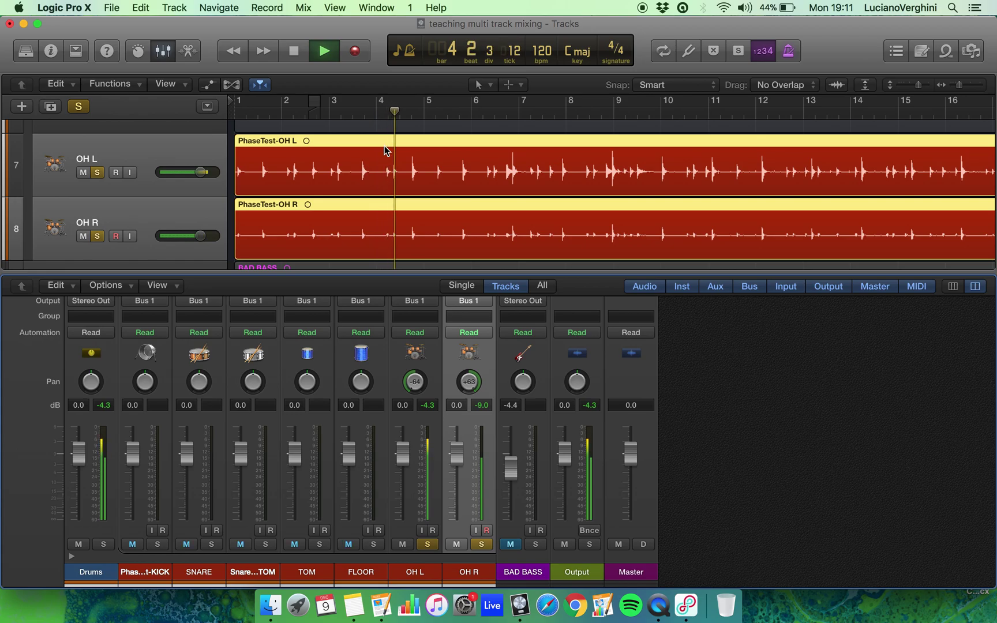
pyautogui.press('space')
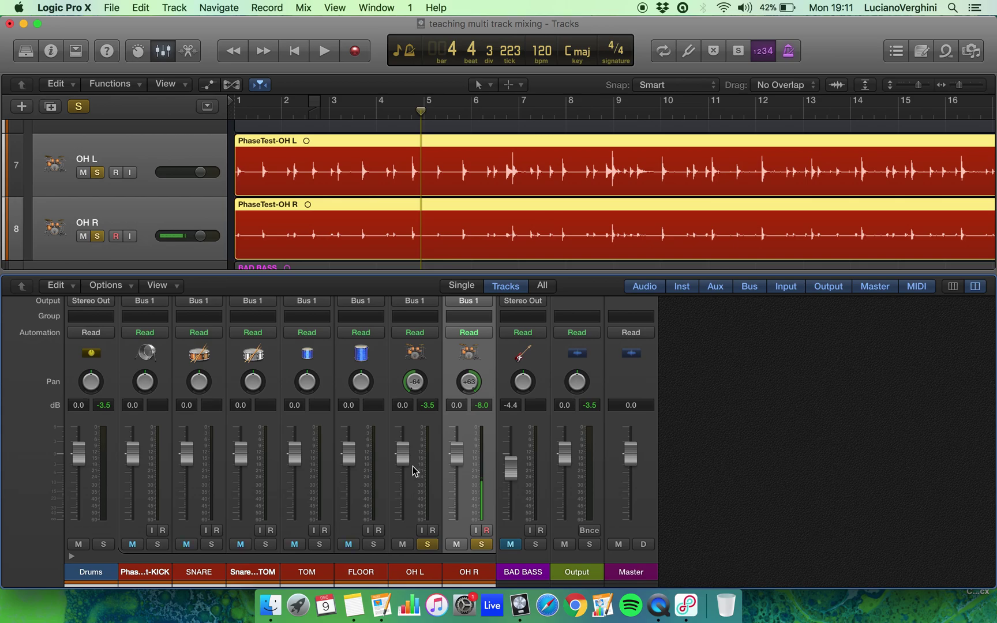
pyautogui.press('space')
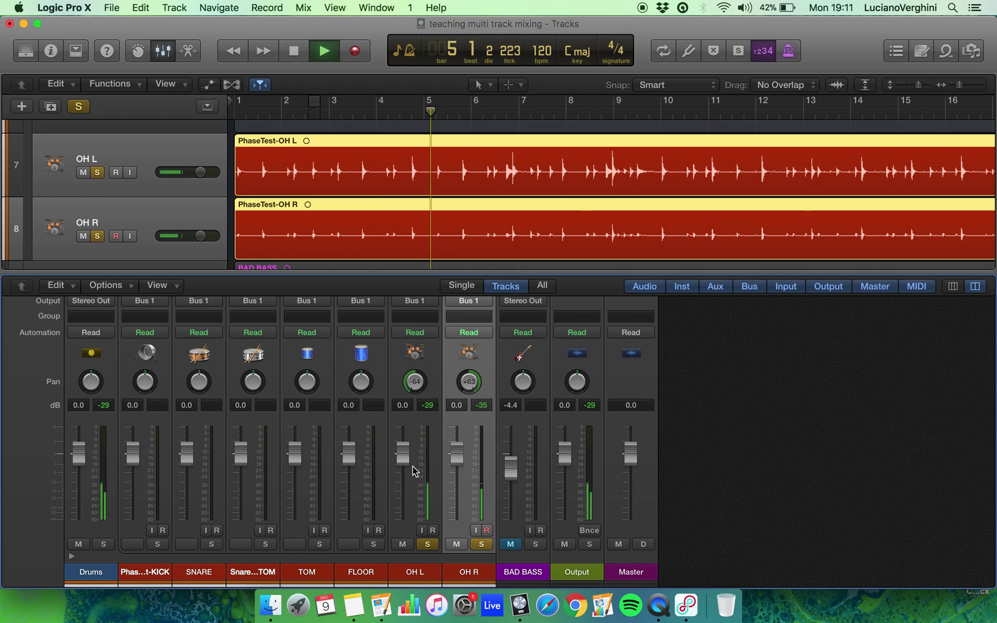
pyautogui.moveTo(396, 445); pyautogui.dragTo(403, 473)
pyautogui.press('space')
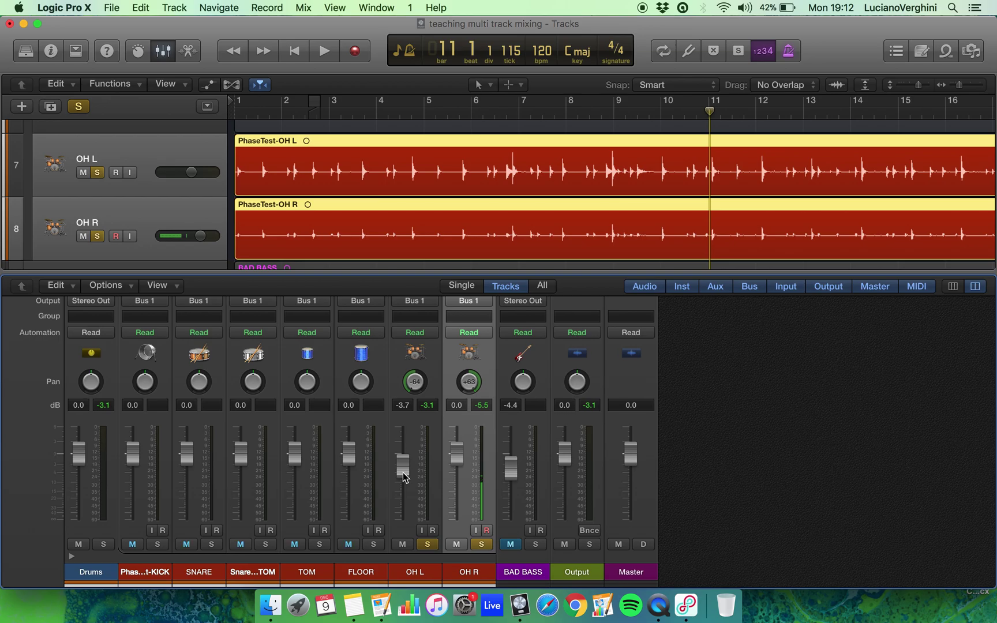
# Fine-tune OH L to about -3.8 dB against OH R, then return to the song start.
pyautogui.press('space')
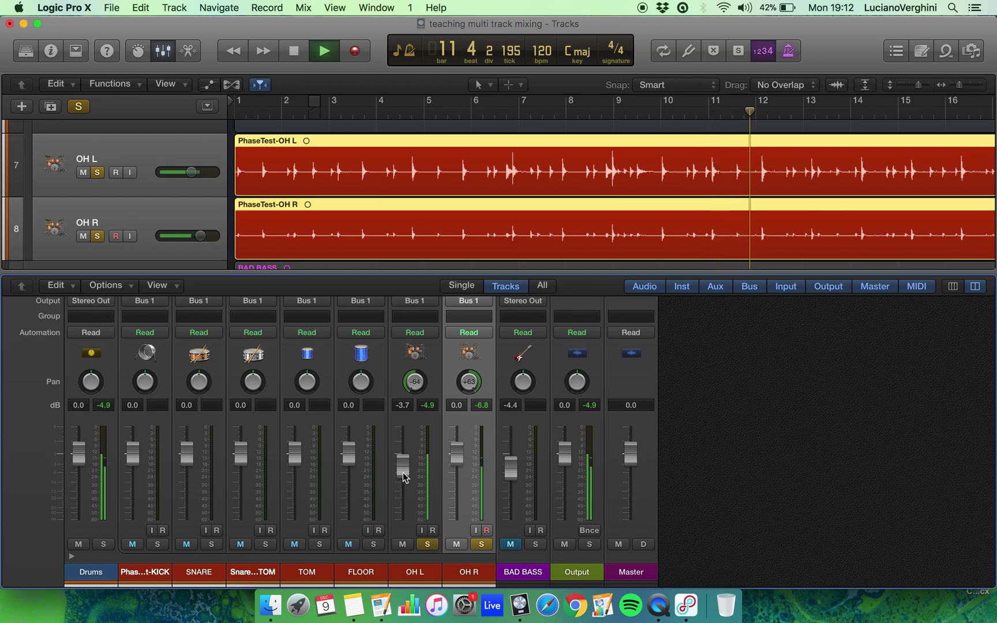
pyautogui.click(402, 472)
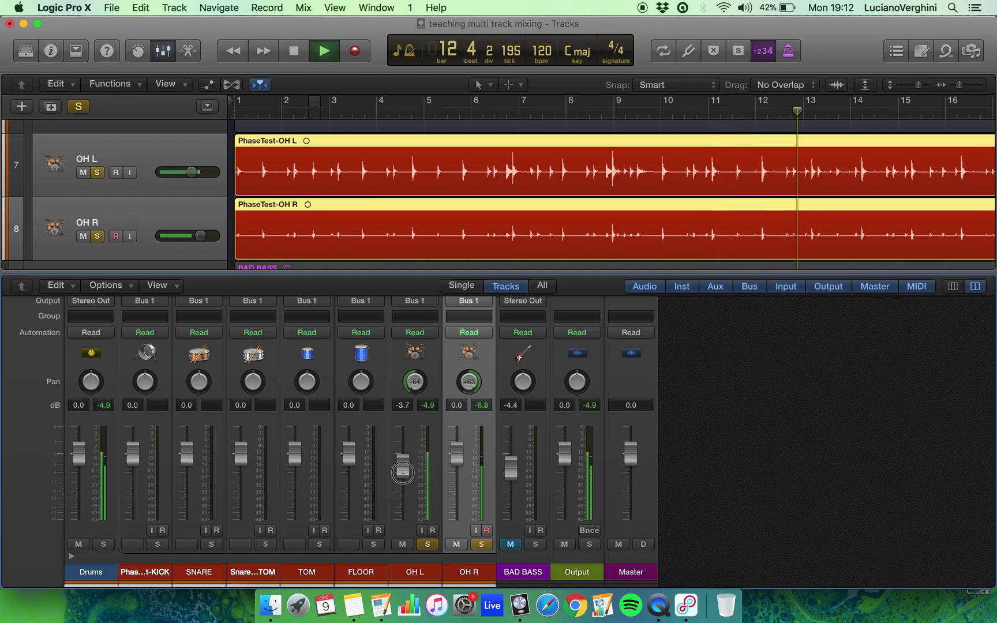
pyautogui.moveTo(402, 472); pyautogui.dragTo(404, 478)
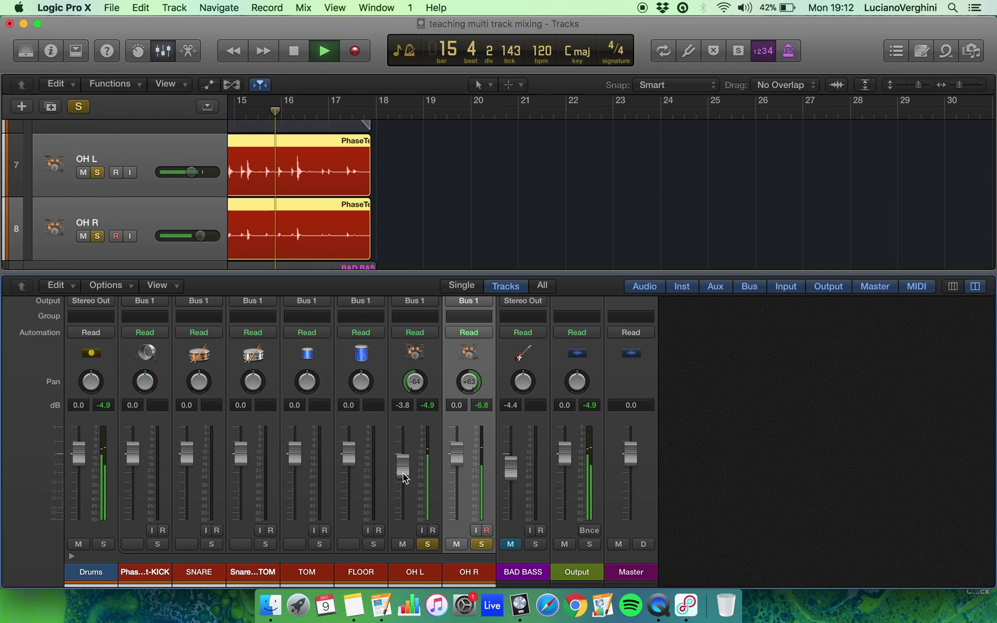
pyautogui.press('space')
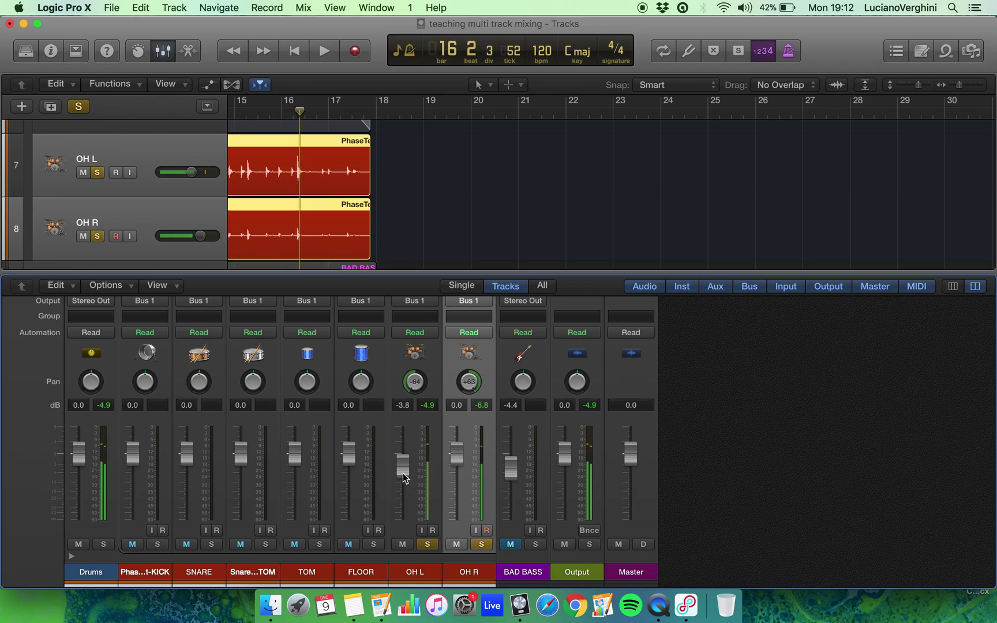
pyautogui.press('Return')
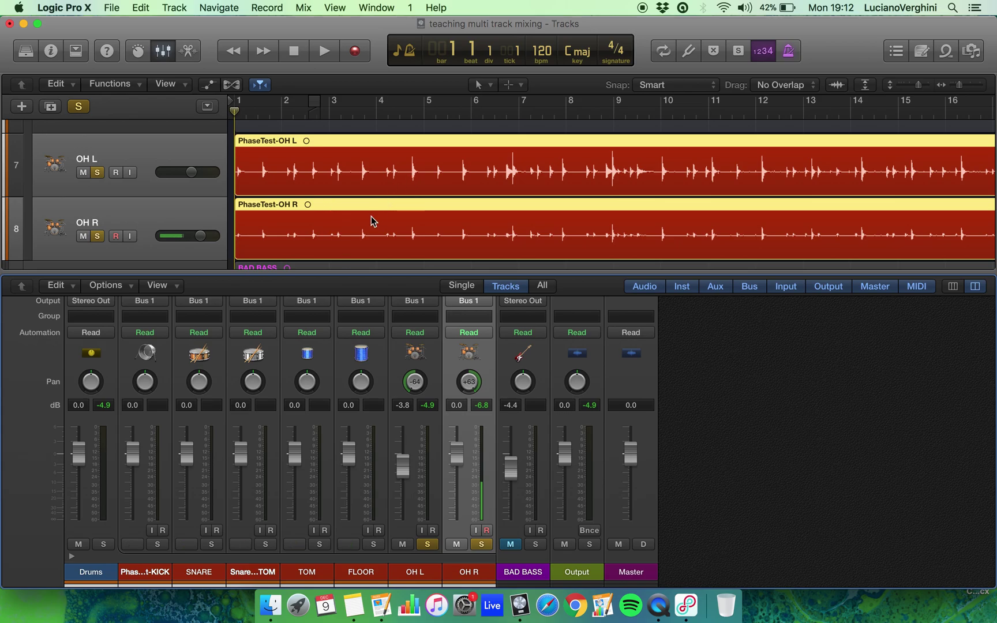
pyautogui.scroll(5, 371, 218)
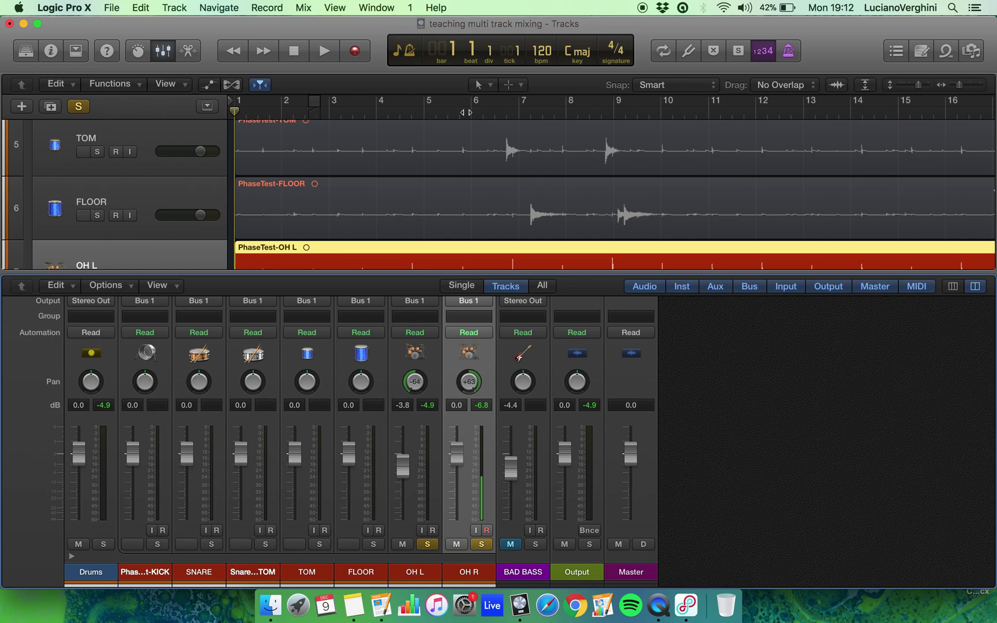
# Audition the overheads from bar 6 and park the playhead back at bar 6.
pyautogui.click(466, 112)
pyautogui.press('space')
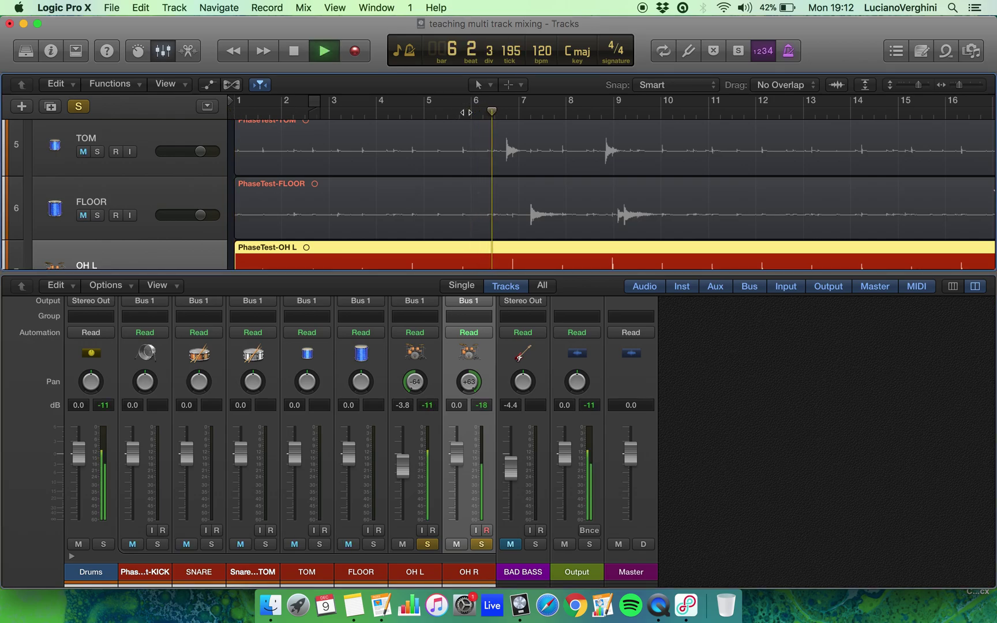
pyautogui.press('space')
pyautogui.click(474, 112)
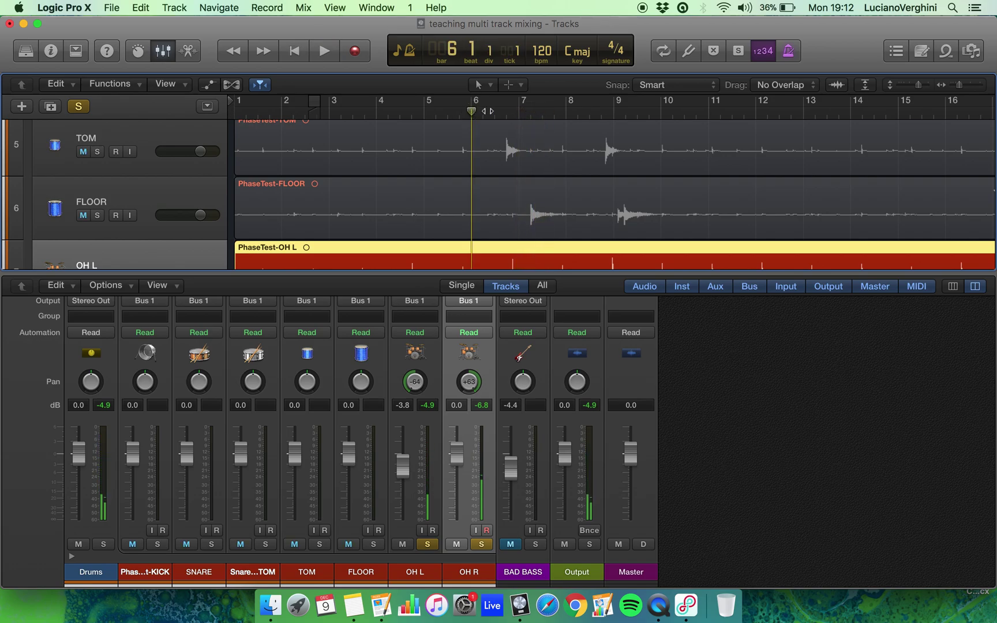
# Solo the TOM track, lower its level, pan it left to -25, and cycle bars 6–7.
pyautogui.click(142, 131)
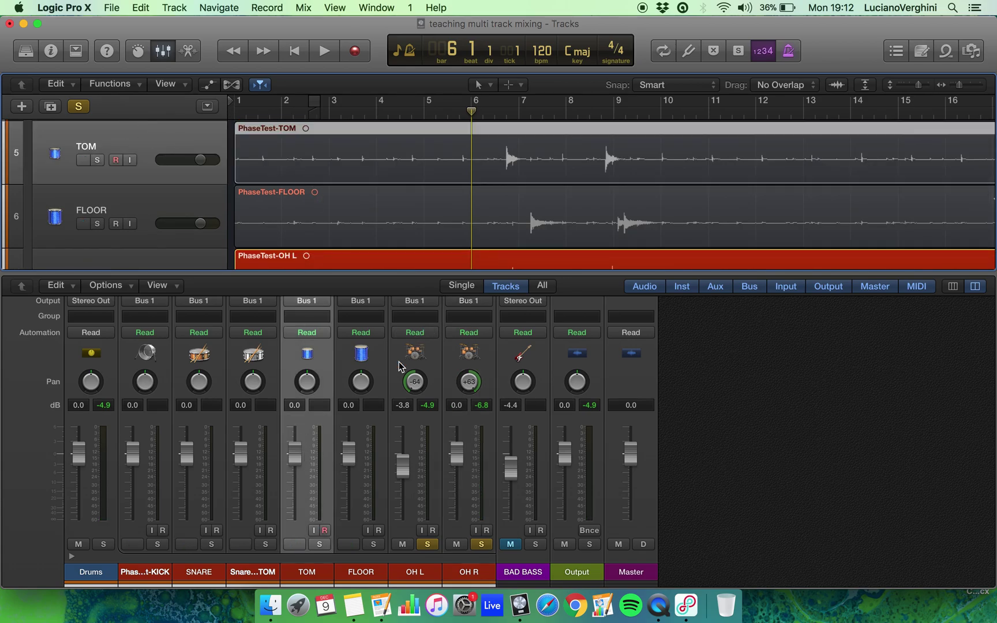
pyautogui.moveTo(293, 459); pyautogui.dragTo(295, 603)
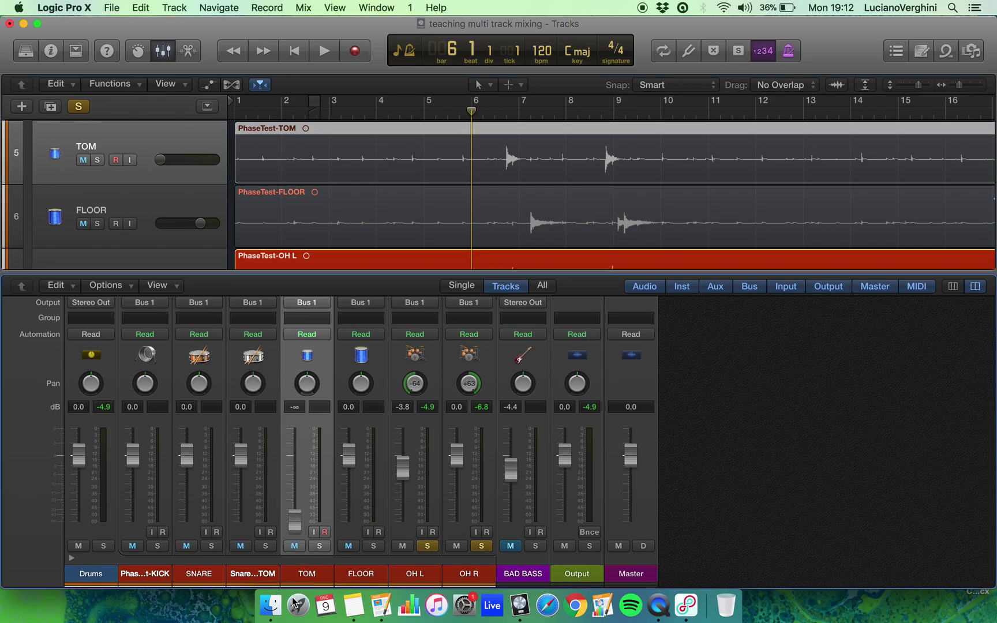
pyautogui.click(319, 546)
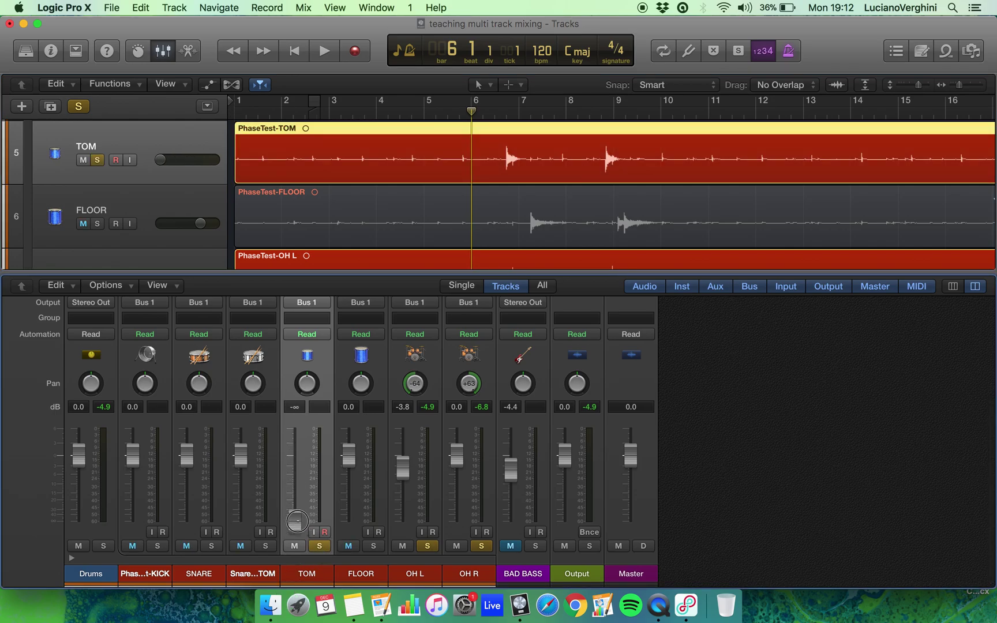
pyautogui.moveTo(297, 521); pyautogui.dragTo(294, 492)
pyautogui.moveTo(306, 386); pyautogui.dragTo(305, 419)
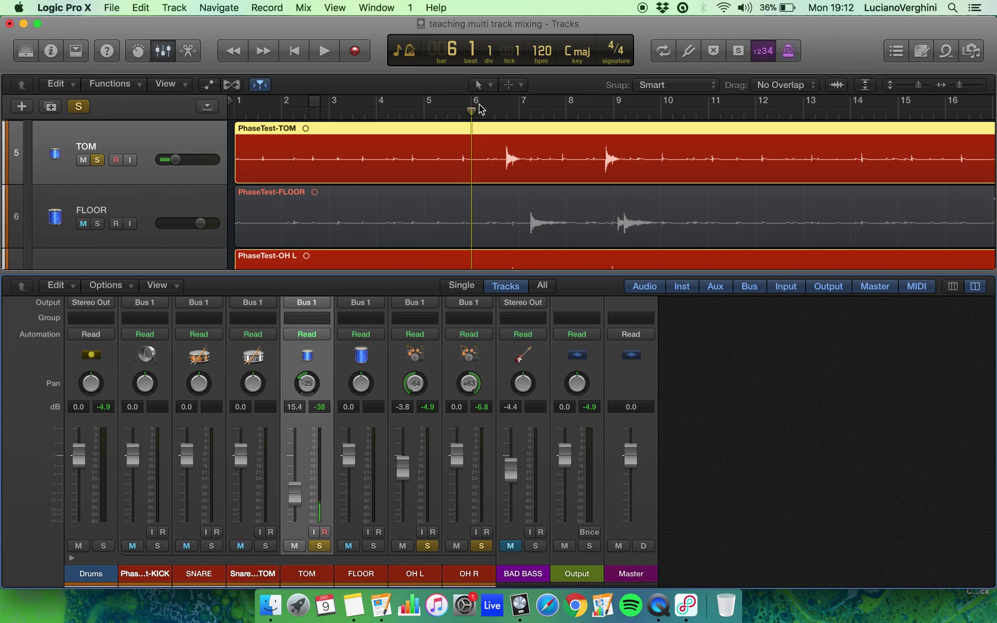
pyautogui.moveTo(477, 102); pyautogui.dragTo(558, 101)
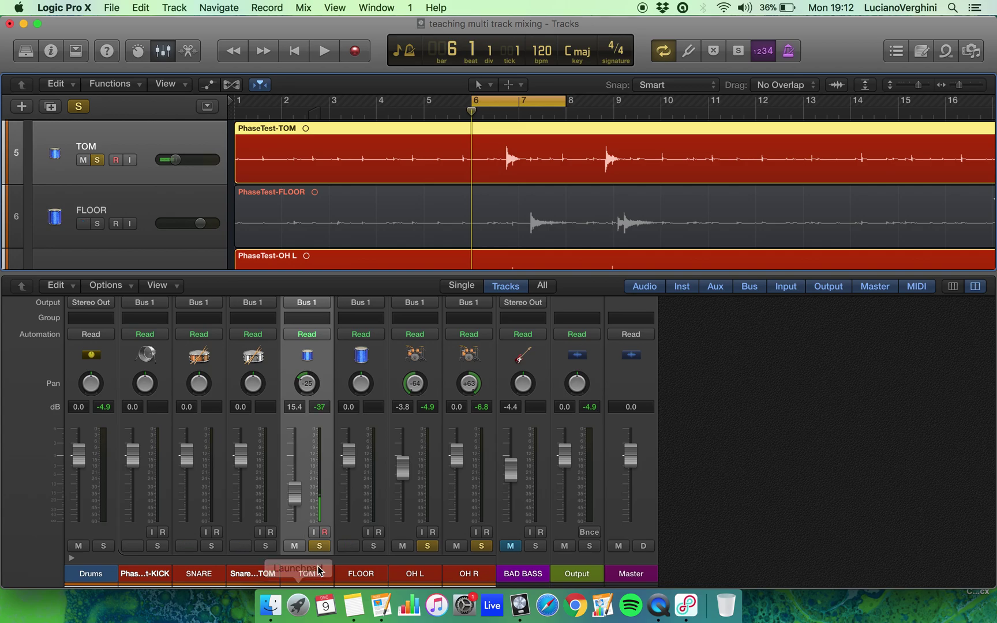
# Re-solo TOM and audition the loop with the tom panned further left.
pyautogui.click(319, 545)
pyautogui.press('space')
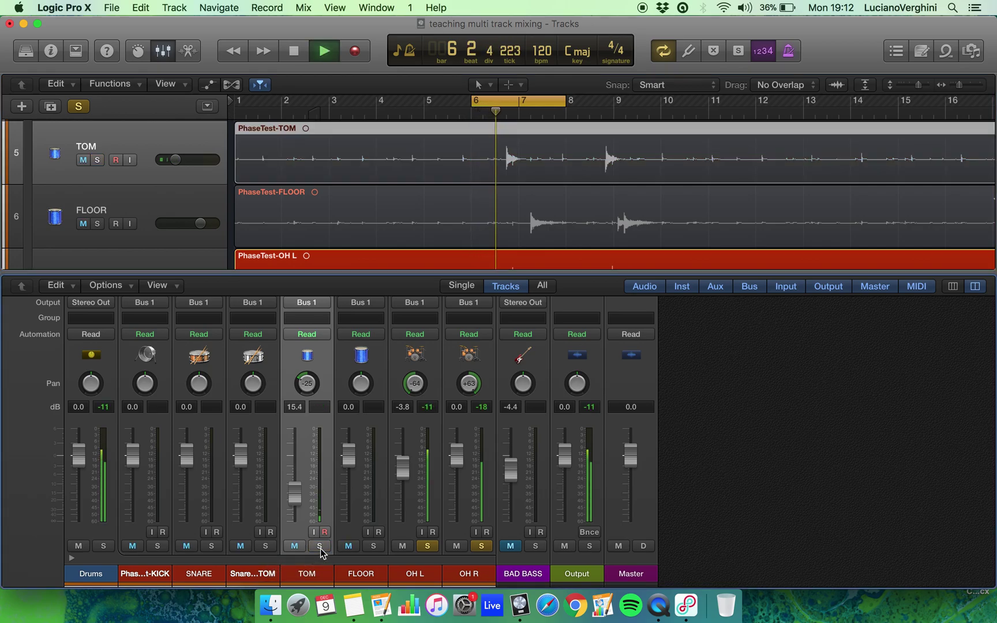
pyautogui.press('space')
pyautogui.click(319, 546)
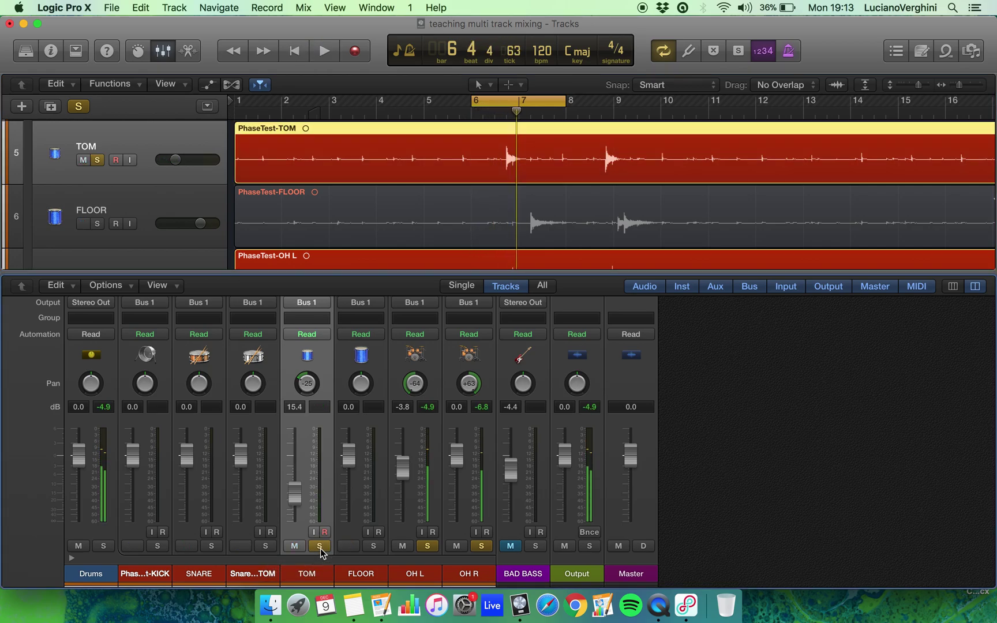
pyautogui.press('space')
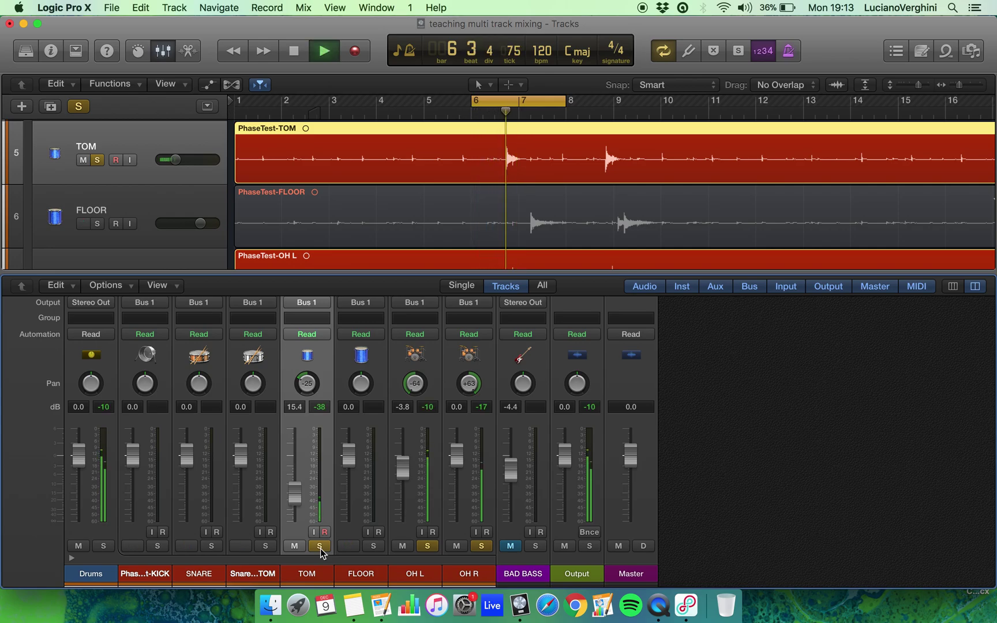
pyautogui.press('space')
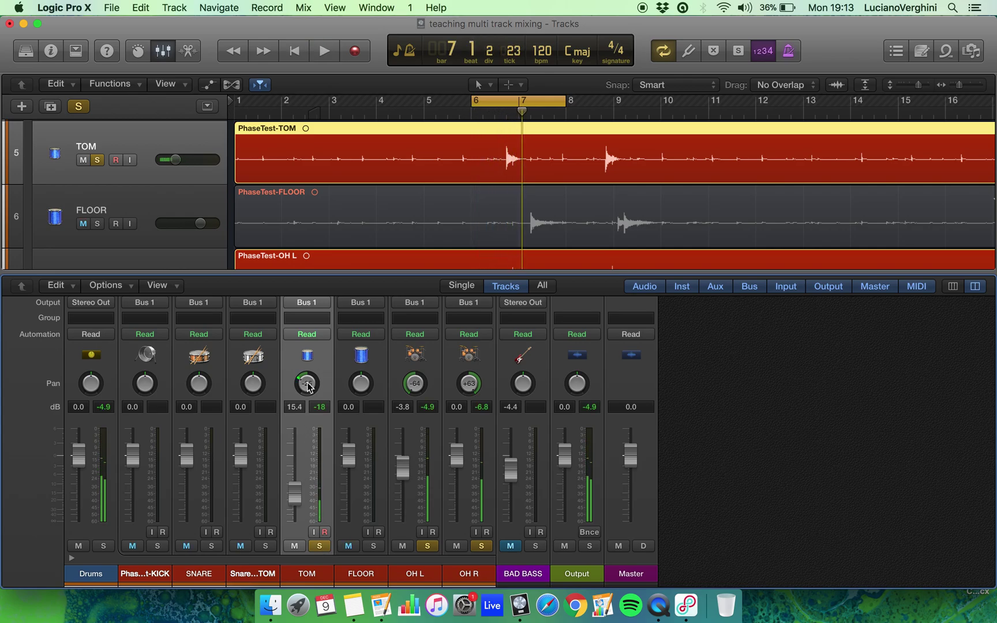
pyautogui.moveTo(307, 383); pyautogui.dragTo(307, 406)
pyautogui.press('space')
pyautogui.press('space')
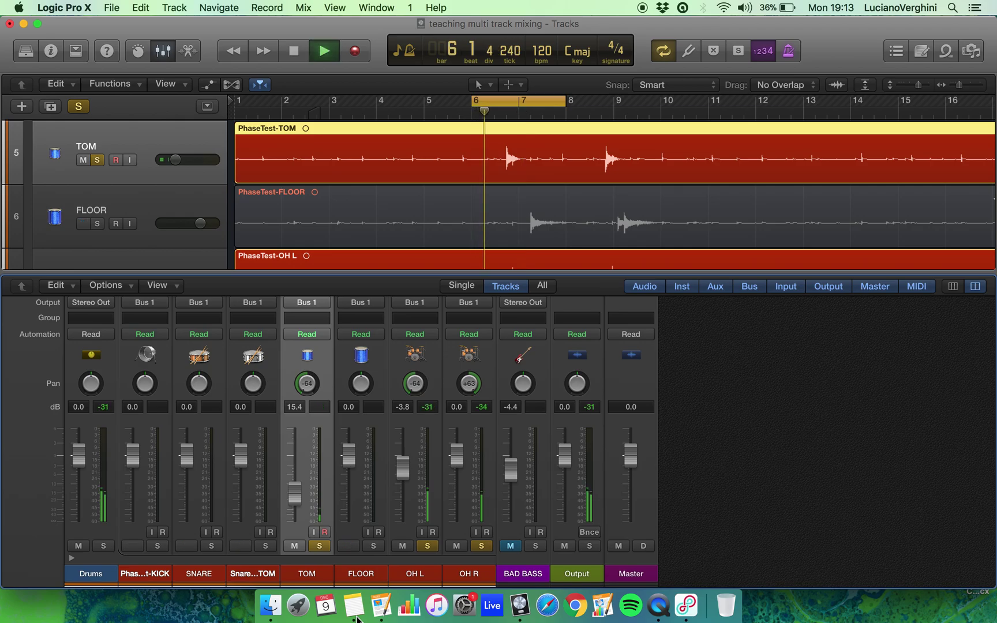
pyautogui.press('space')
# Raise the TOM level to -4.5 dB and settle its pan at -27, checking on playback.
pyautogui.moveTo(356, 618)
pyautogui.mouseDown()
pyautogui.moveTo(364, 415)
pyautogui.moveTo(362, 614)
pyautogui.mouseUp()
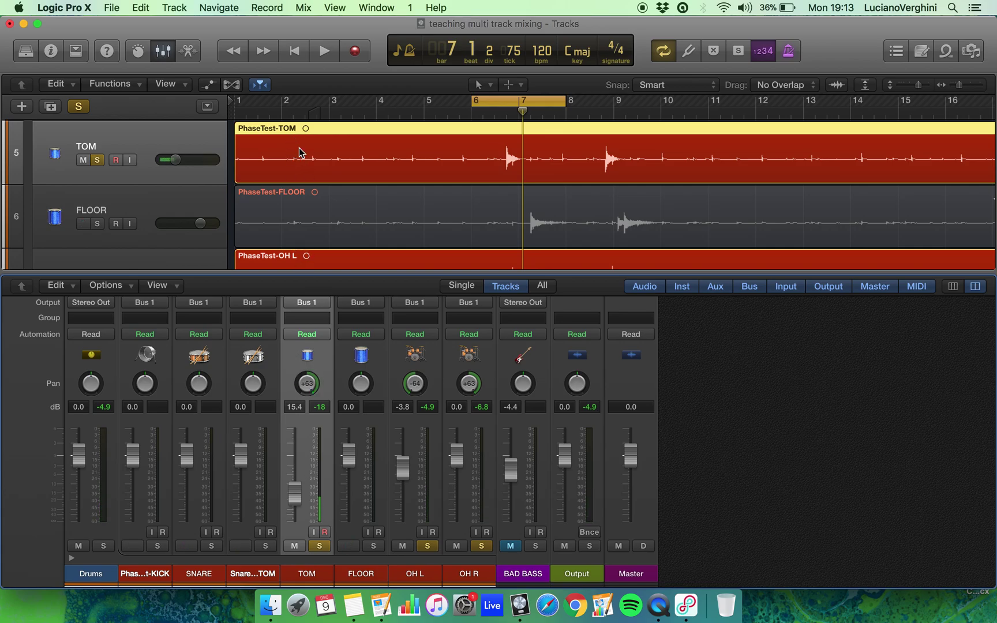
pyautogui.press('space')
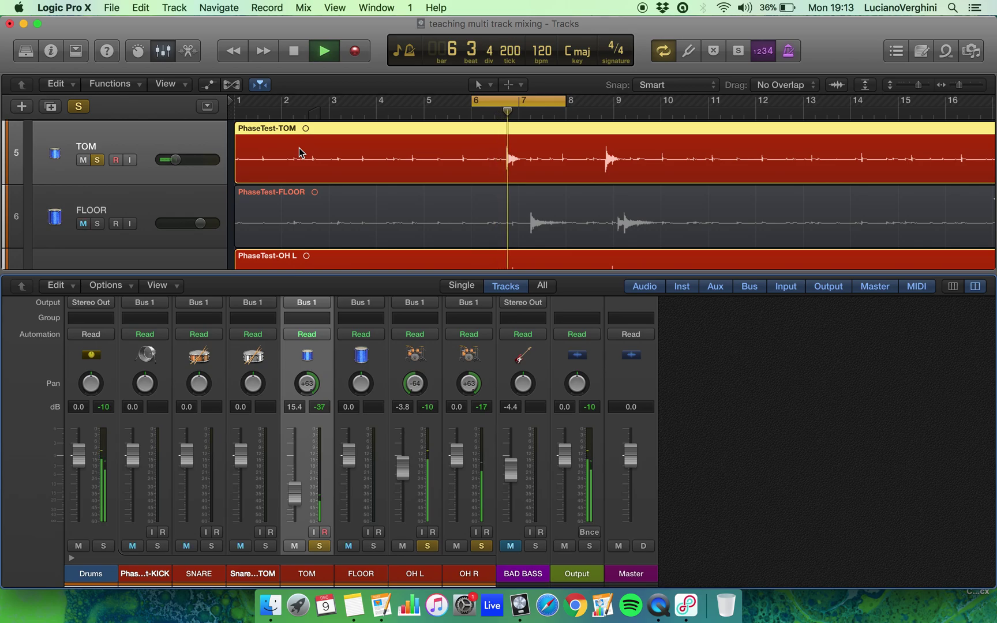
pyautogui.press('space')
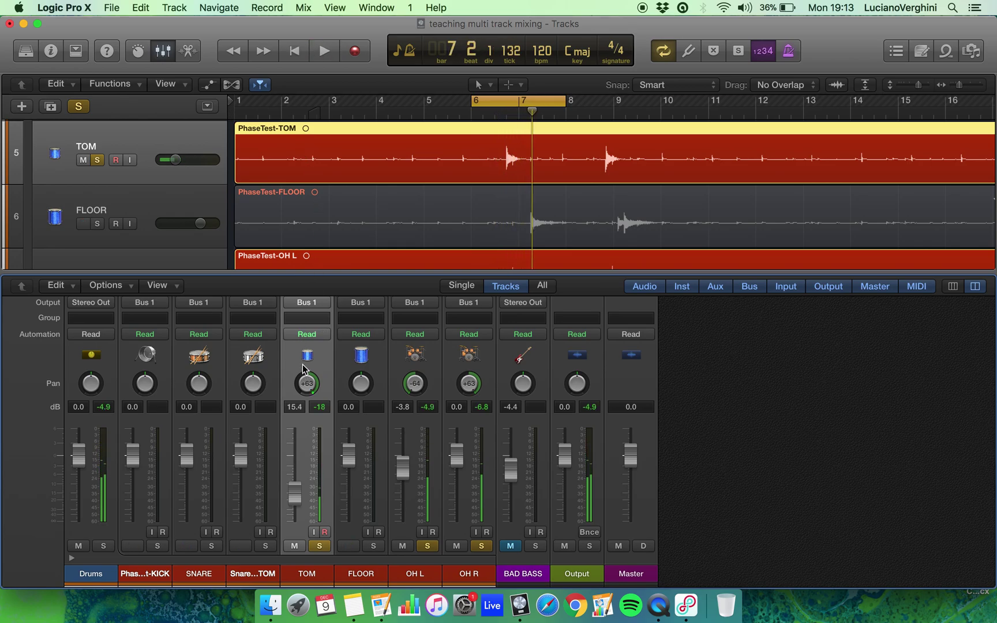
pyautogui.moveTo(299, 495); pyautogui.dragTo(300, 476)
pyautogui.press('space')
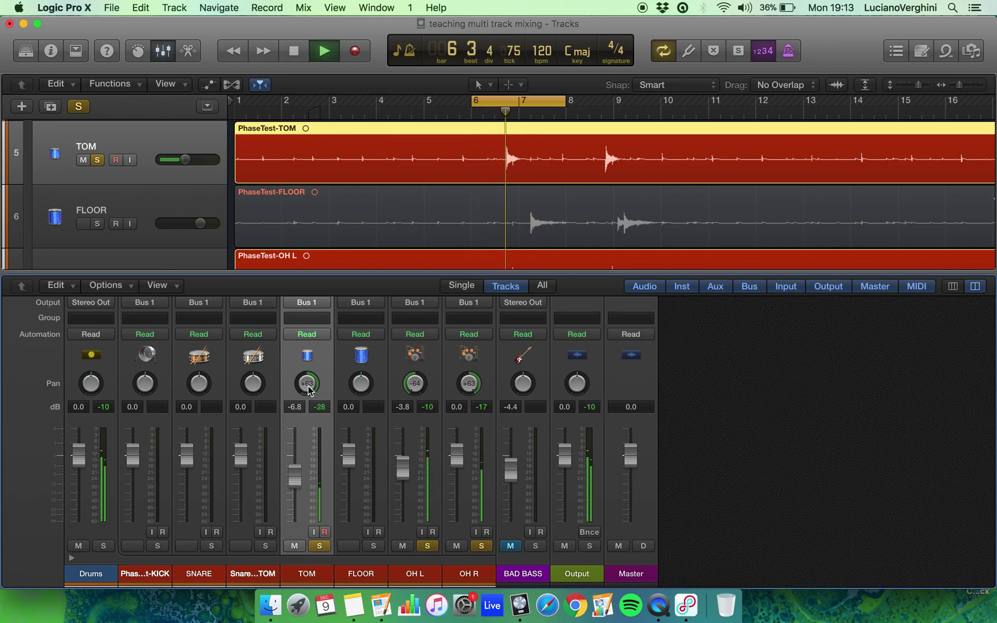
pyautogui.press('space')
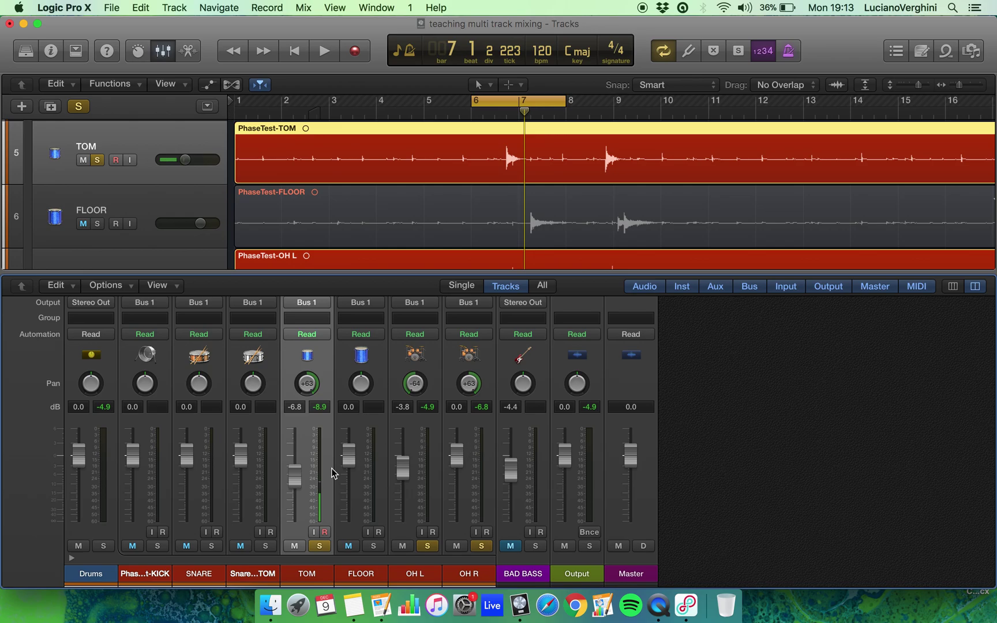
pyautogui.moveTo(305, 383); pyautogui.dragTo(289, 471)
pyautogui.press('space')
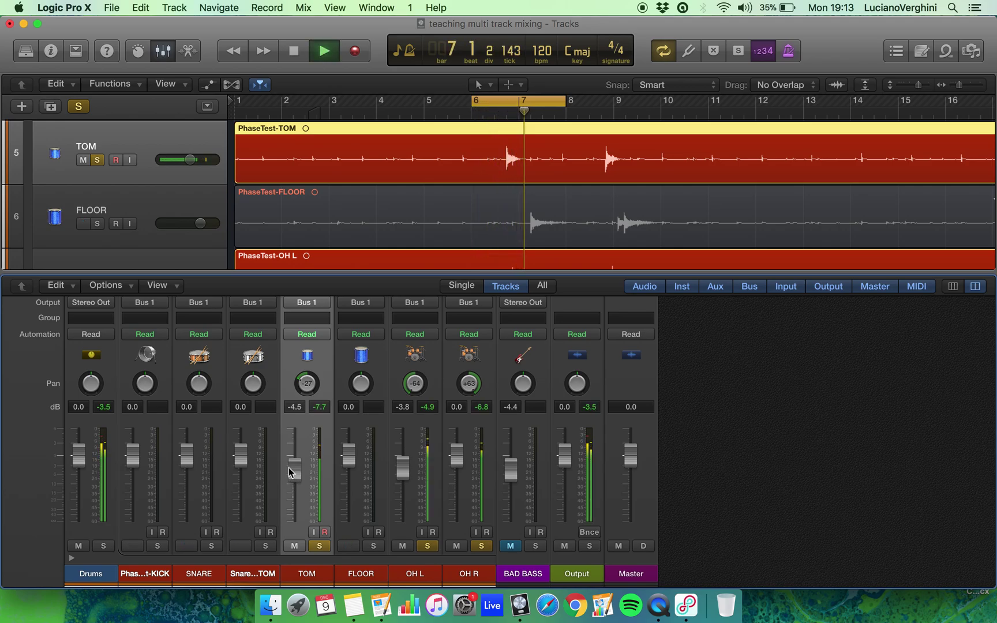
pyautogui.press('space')
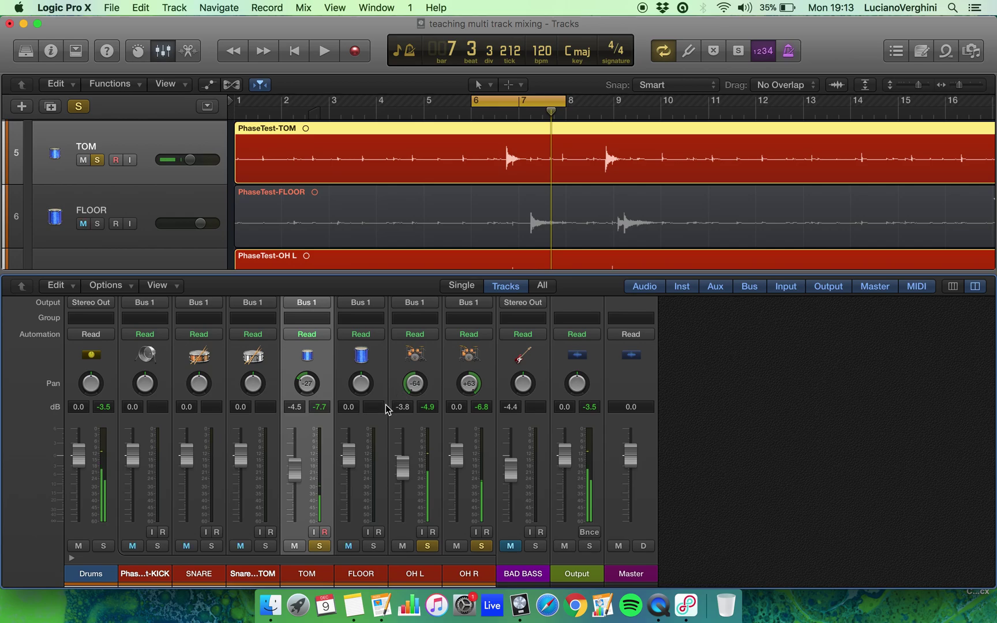
# Solo the FLOOR tom and pan it right to +31 while auditioning.
pyautogui.click(374, 546)
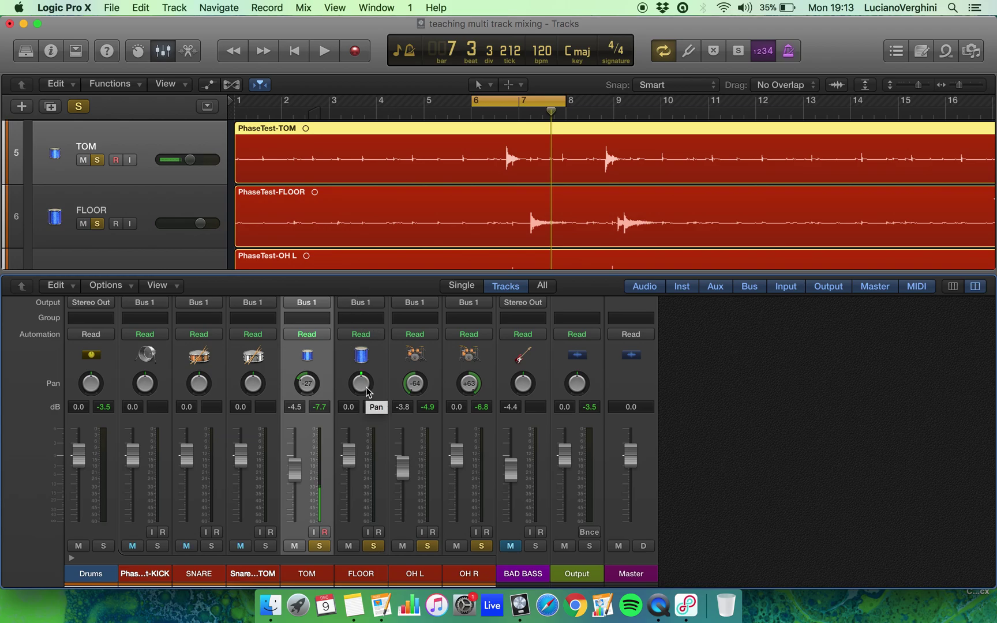
pyautogui.press('space')
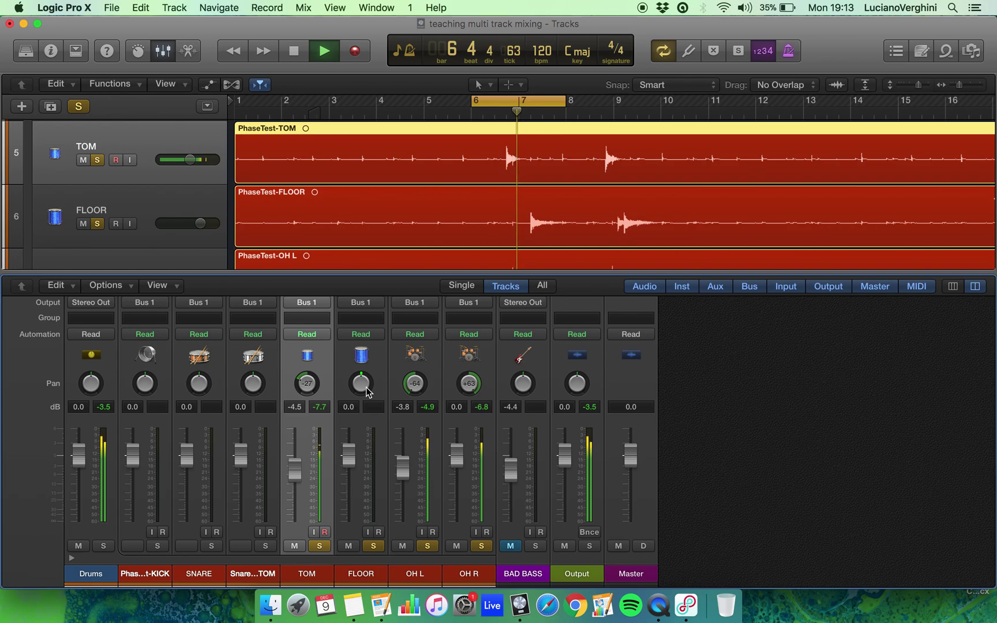
pyautogui.moveTo(366, 387); pyautogui.dragTo(365, 353)
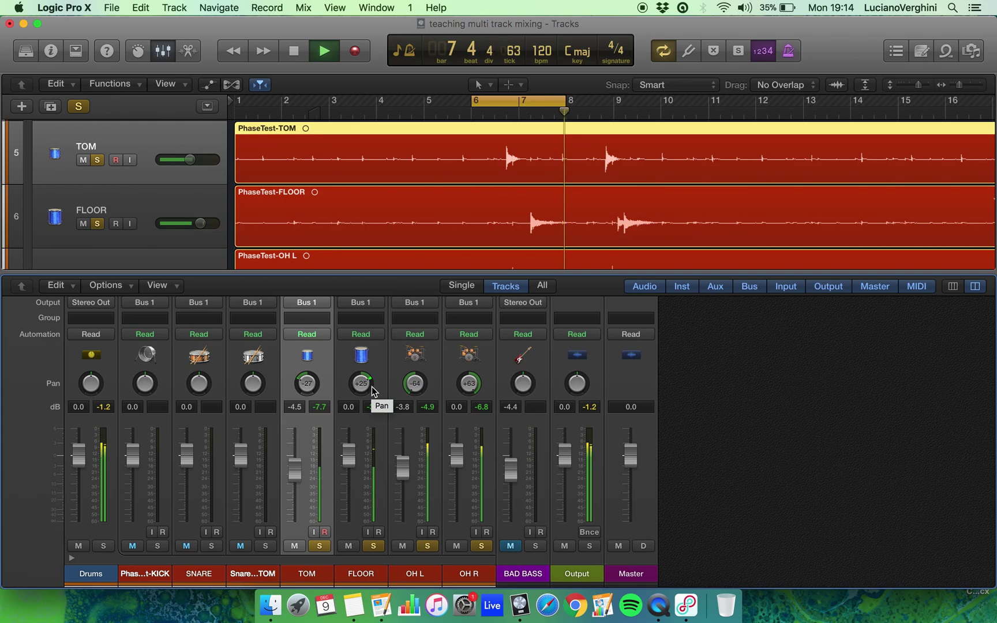
pyautogui.moveTo(373, 391); pyautogui.dragTo(362, 383)
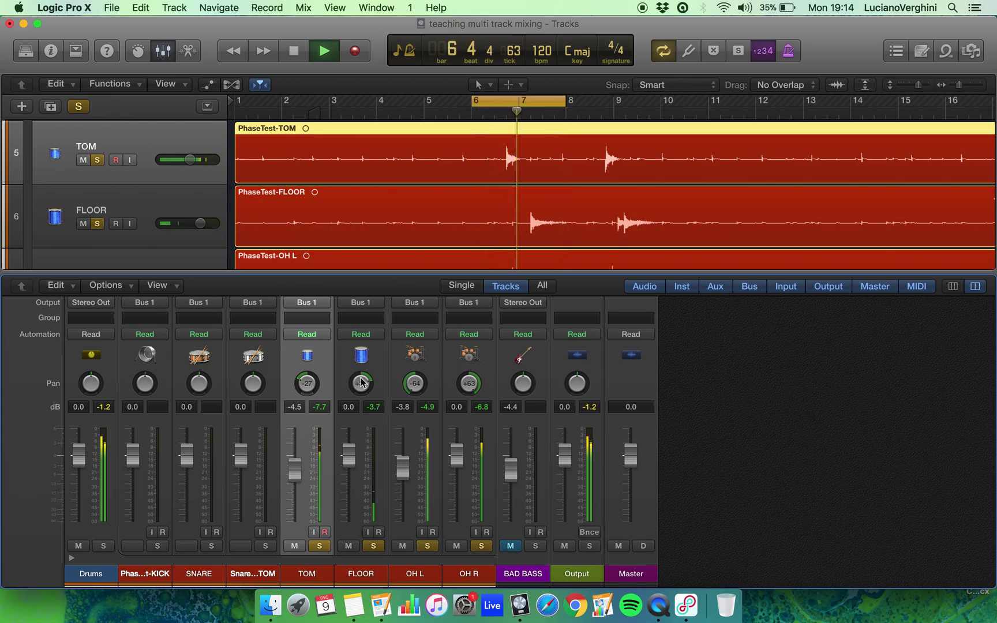
pyautogui.press('space')
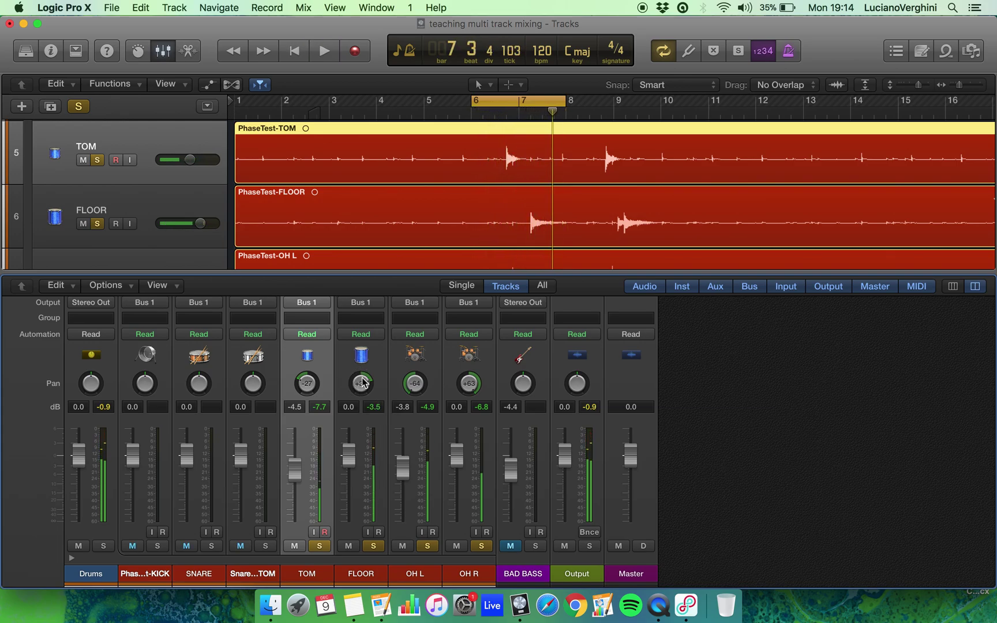
# Select the kick, snare and snare-bottom channels and solo them, leaving them centred.
pyautogui.click(254, 356)
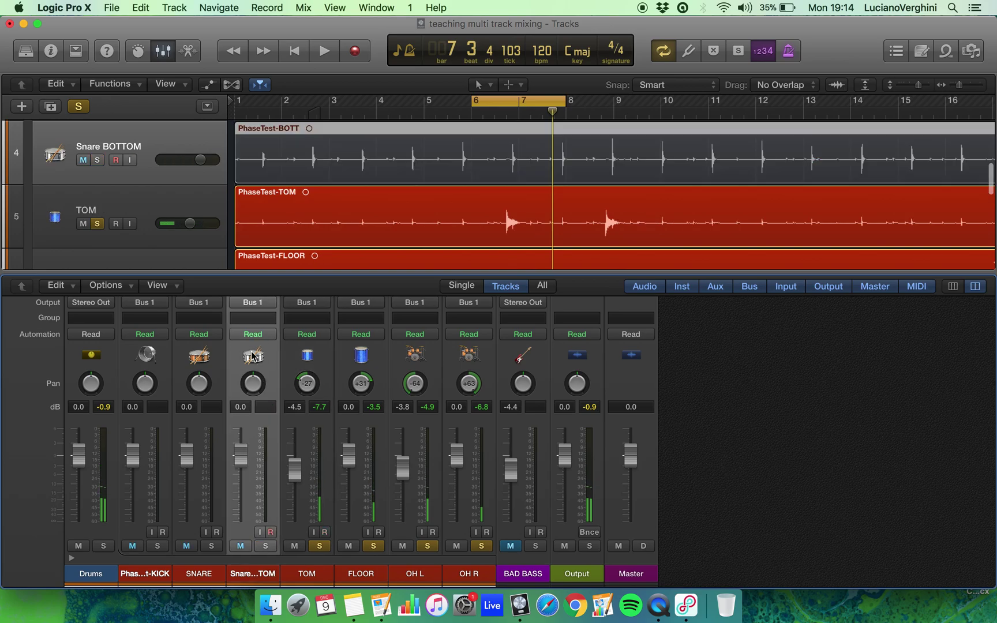
pyautogui.click(193, 358)
pyautogui.click(153, 360)
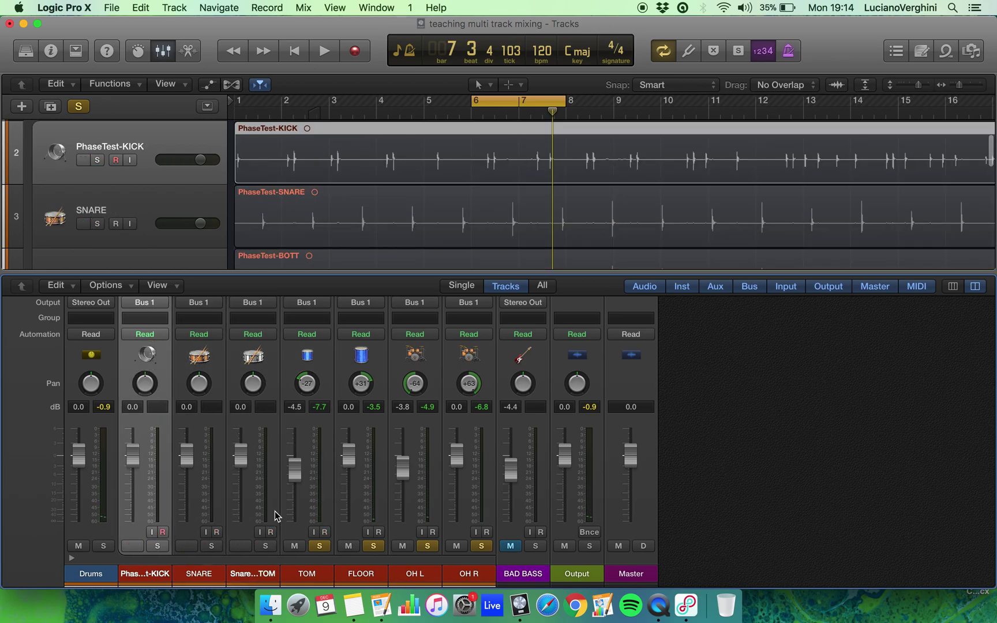
pyautogui.click(211, 546)
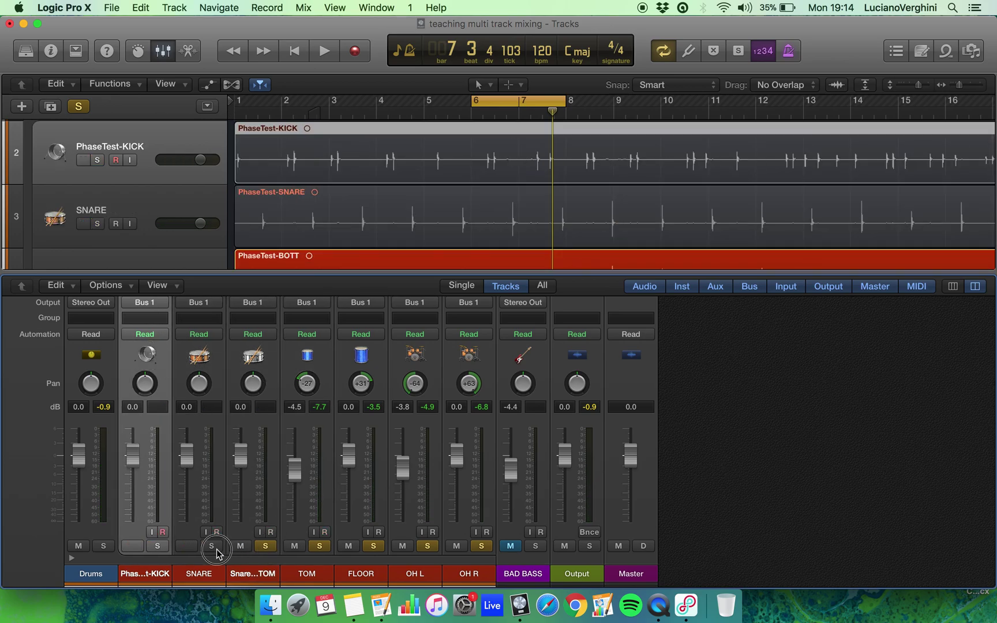
pyautogui.click(157, 546)
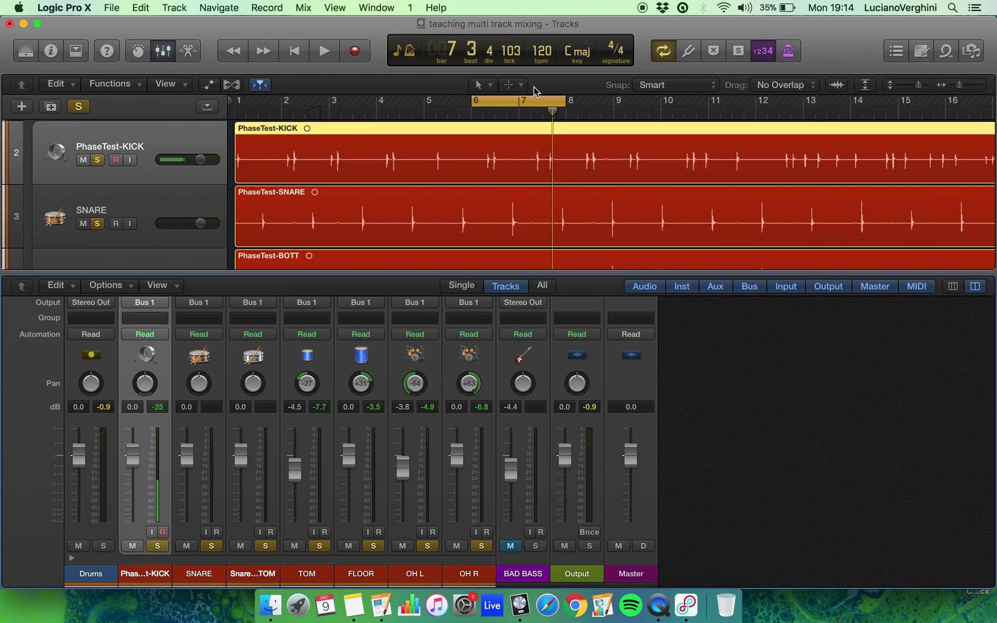
# Turn off the bars 6–8 cycle loop so the full kit plays.
pyautogui.click(525, 104)
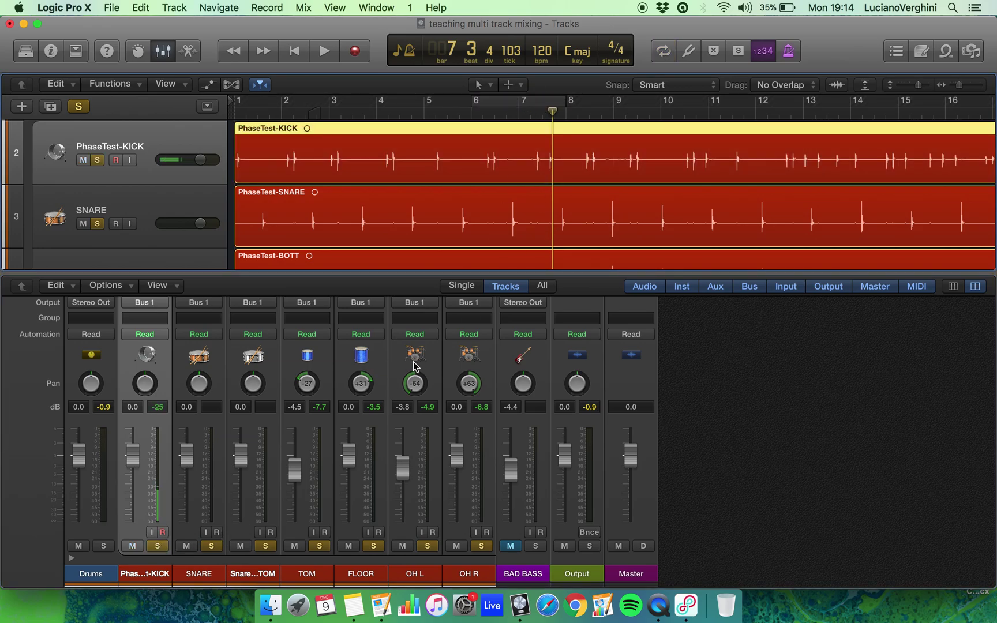
pyautogui.scroll(1, 378, 416)
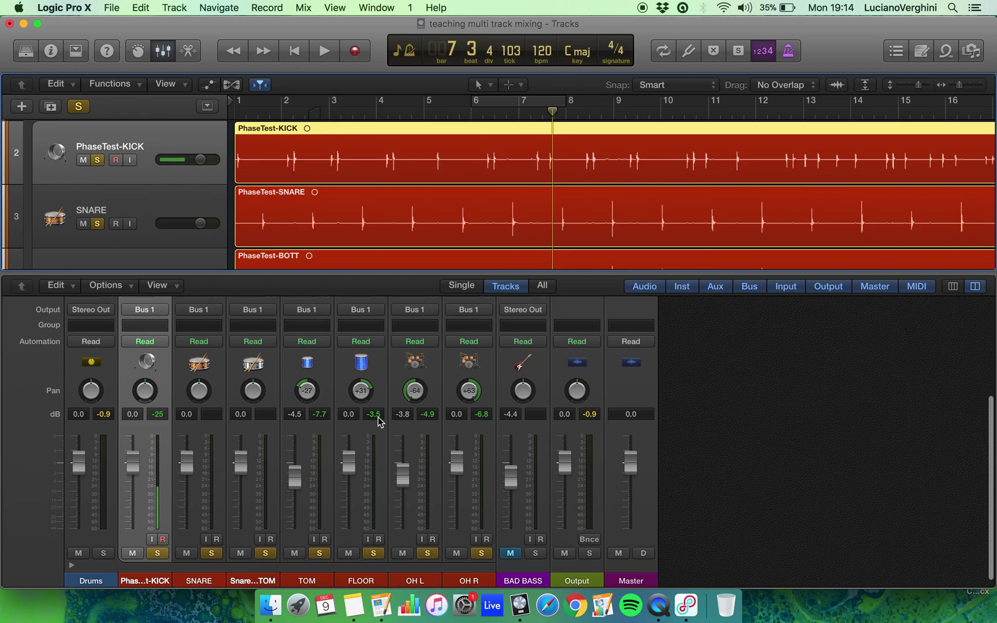
pyautogui.scroll(-1, 377, 419)
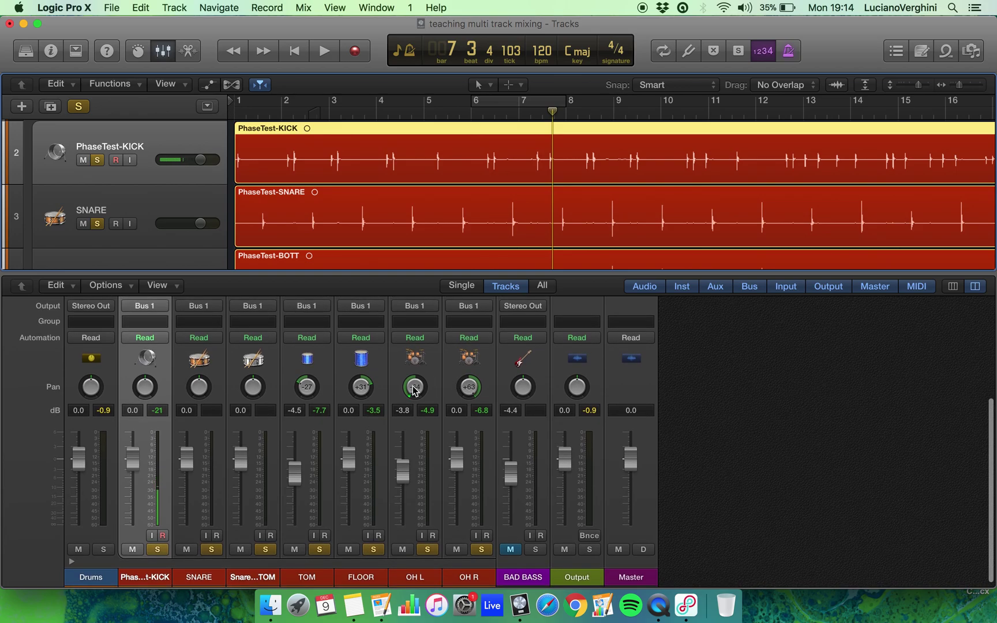